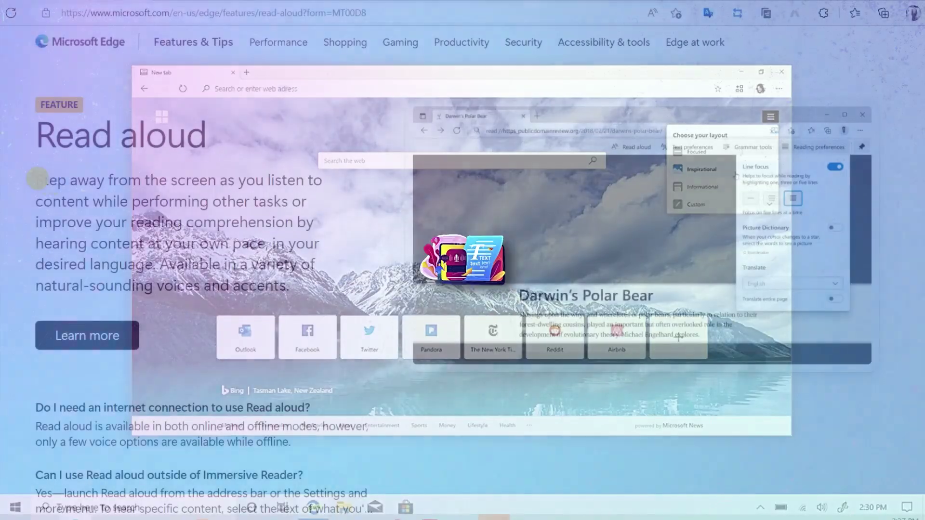
Step: Have the selected opening paragraph about Read aloud read out with Read aloud selection
drag(31, 181, 284, 287)
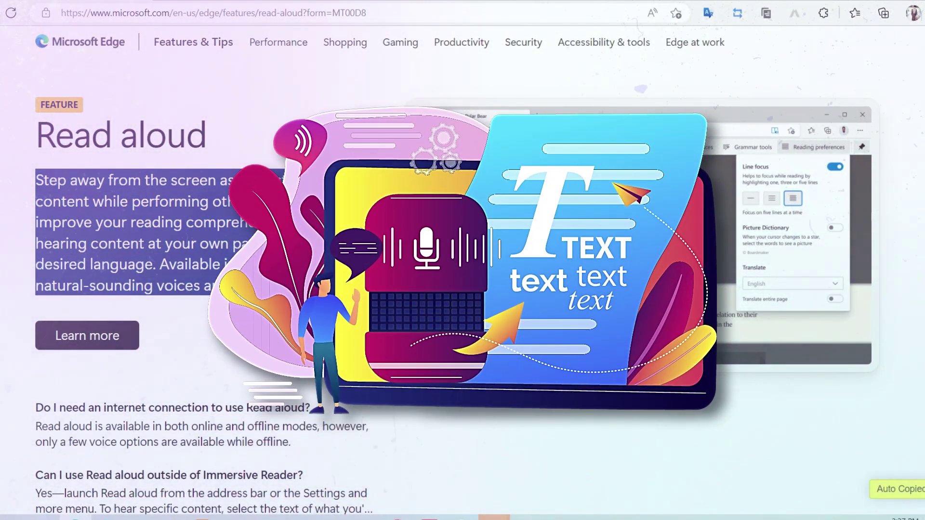
right_click(272, 185)
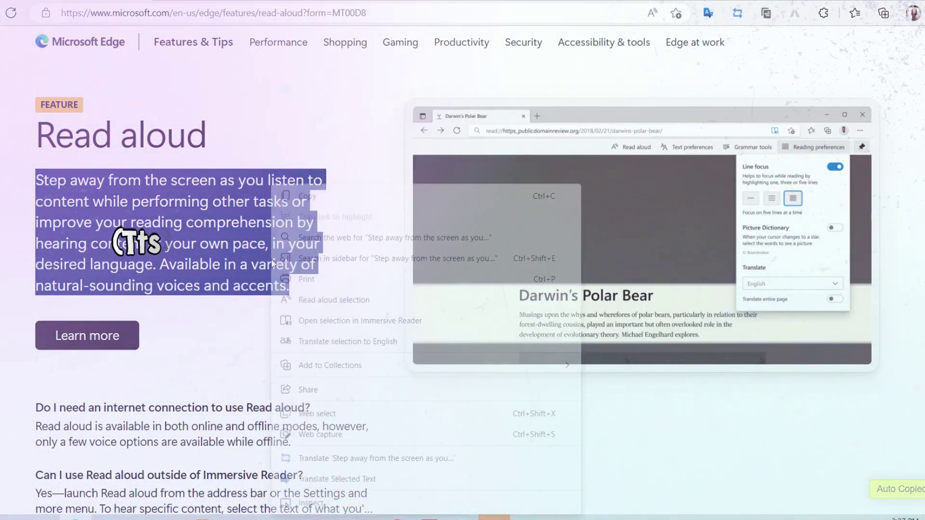
click(296, 300)
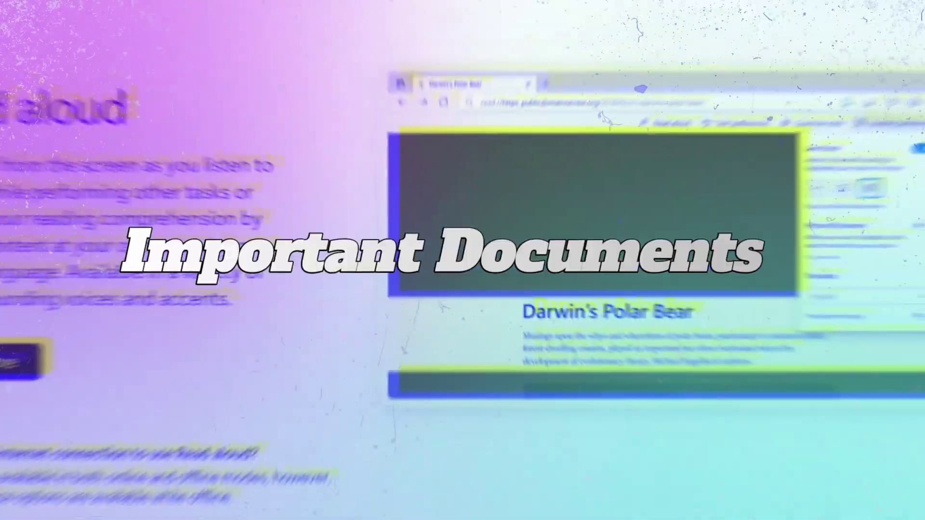
Step: Reselect the paragraph and have it read aloud again
drag(36, 181, 289, 287)
right_click(253, 185)
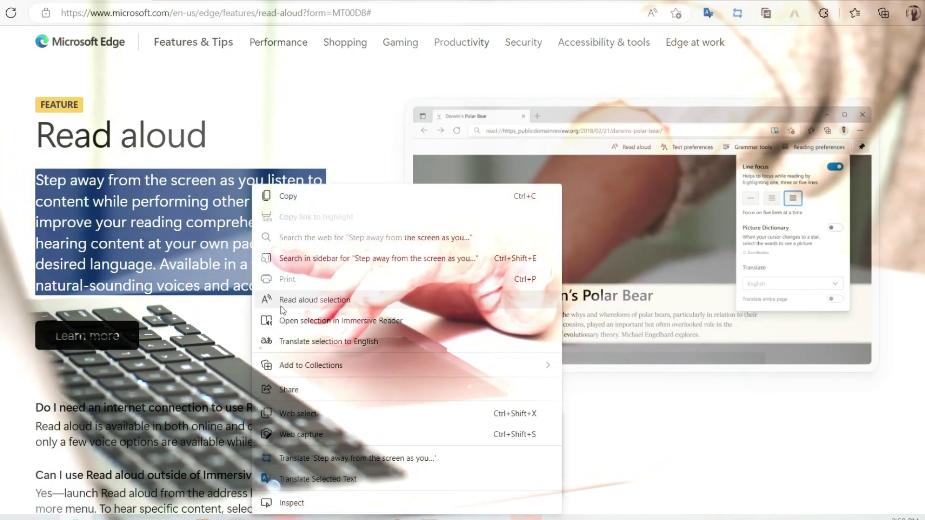
click(294, 299)
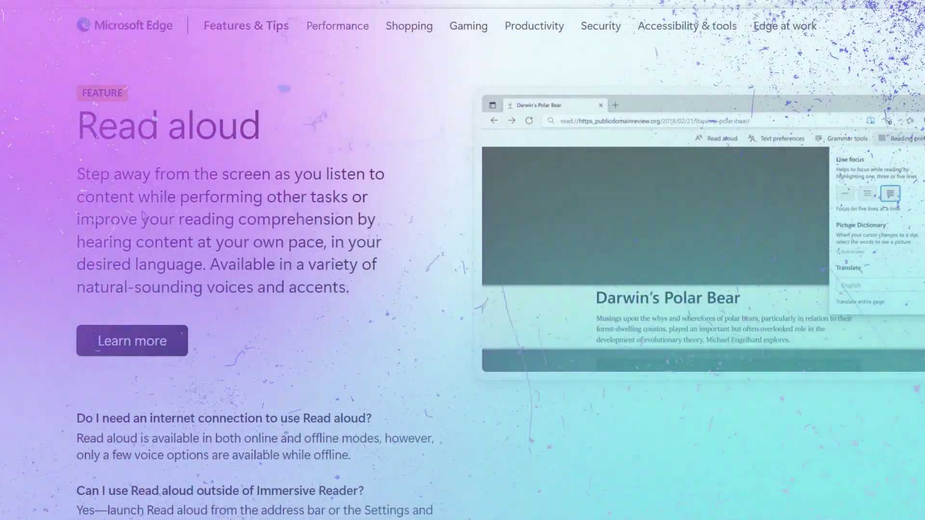
drag(80, 176, 348, 283)
right_click(333, 287)
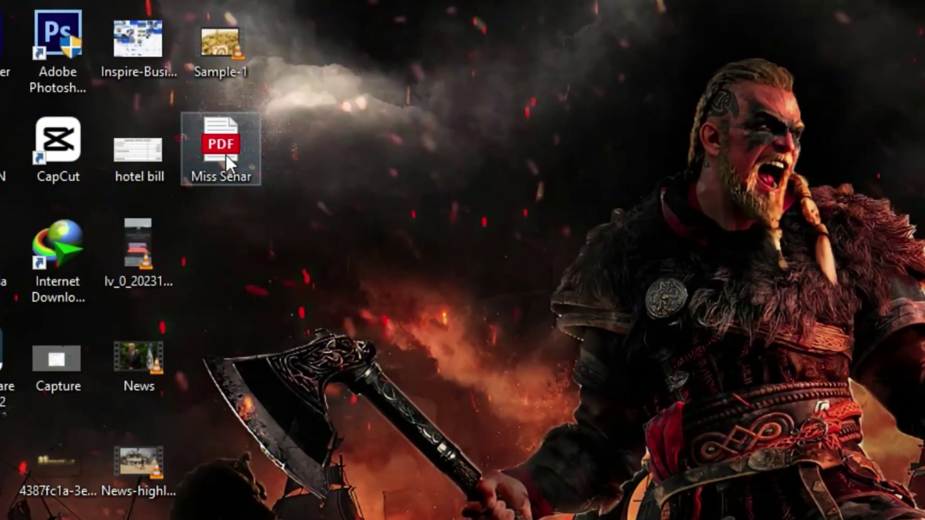
Step: Open the desktop PDF file with Microsoft Edge through Open with
right_click(226, 155)
mouse_move(363, 263)
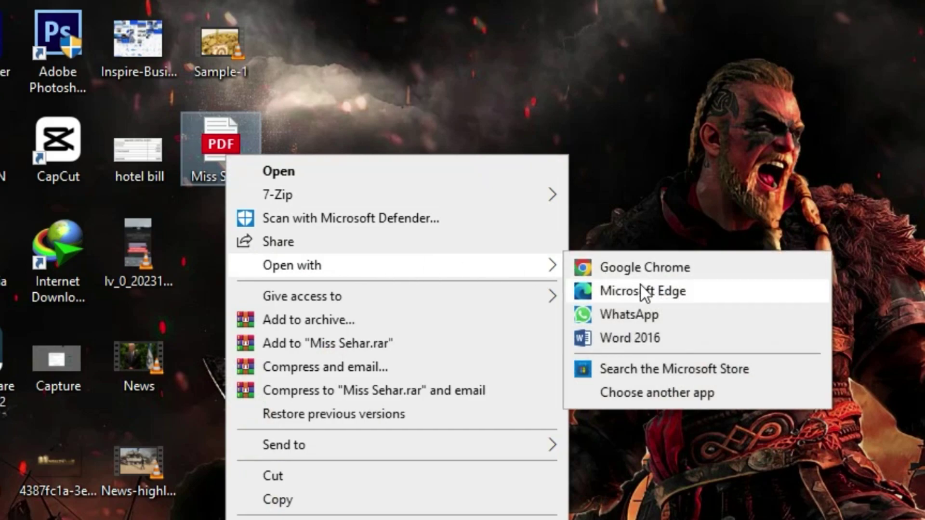
click(640, 286)
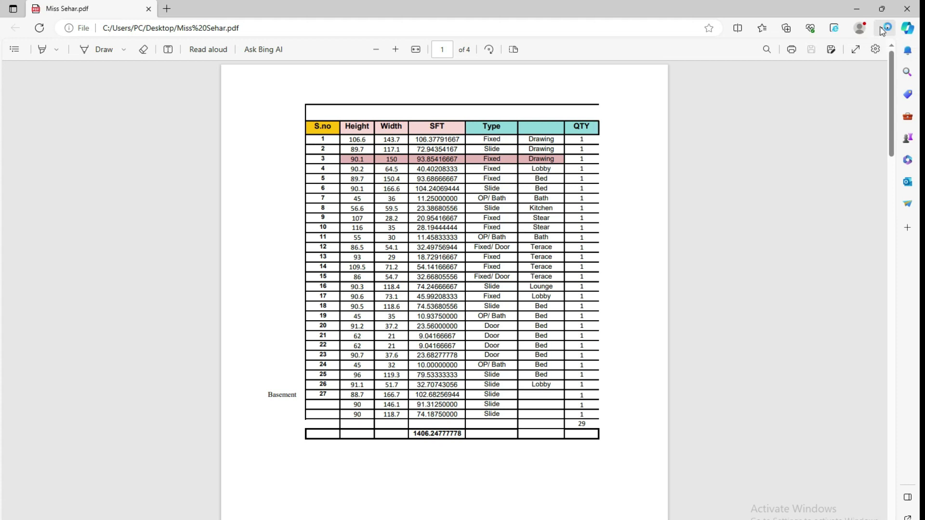
Step: Check the Settings and more menu, then start Read aloud from the PDF toolbar
click(883, 29)
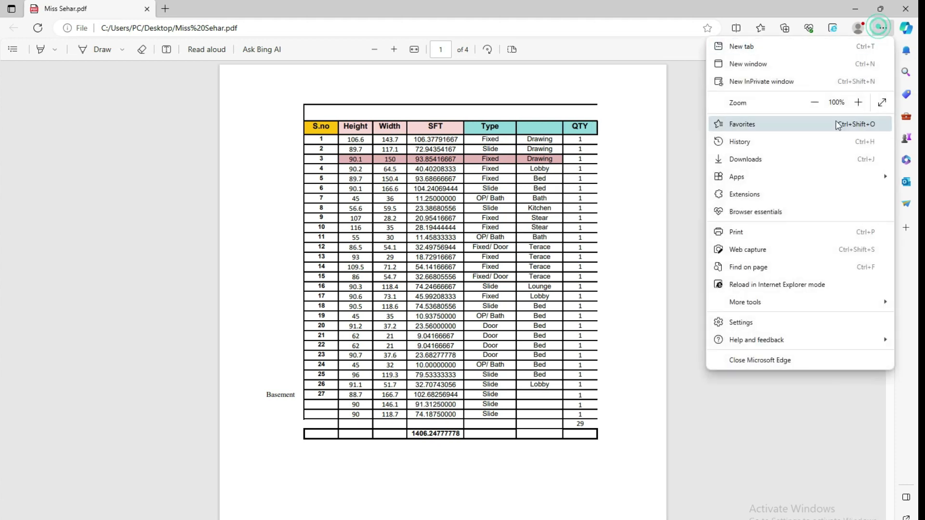
click(793, 433)
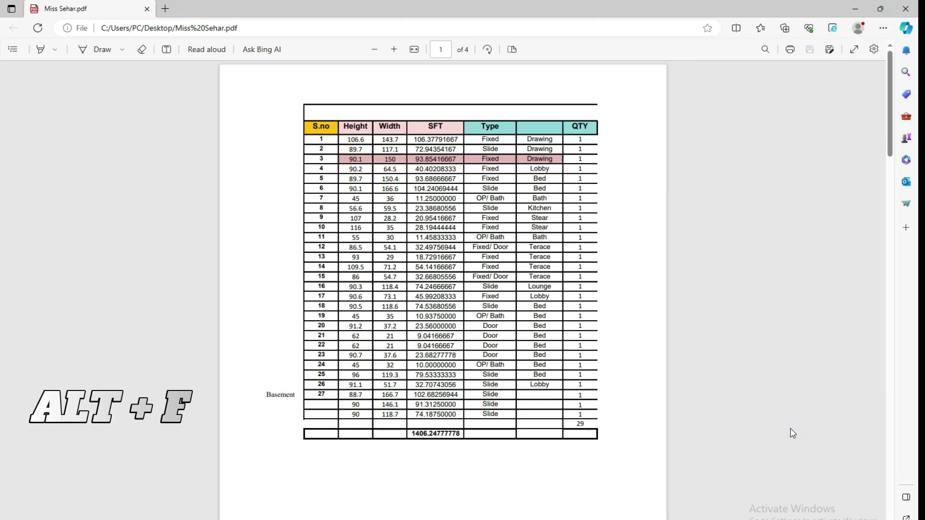
key(alt+f)
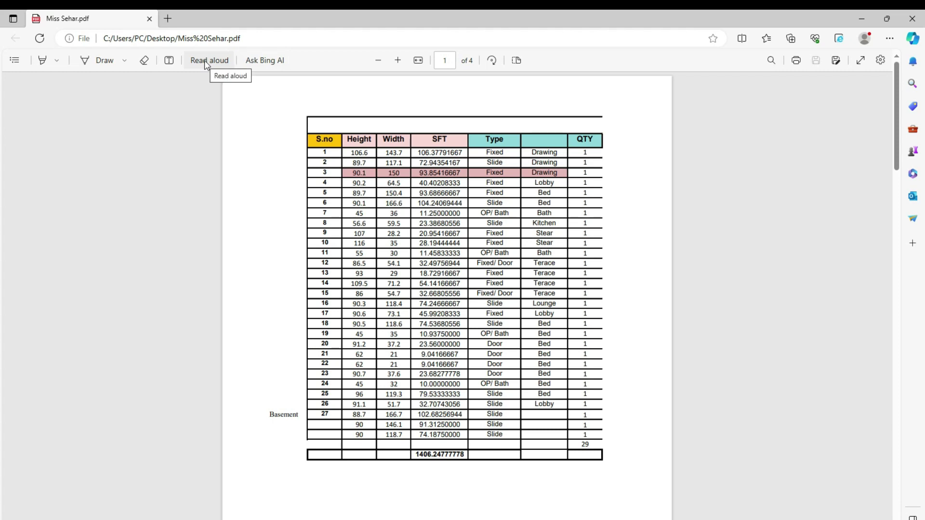
click(204, 60)
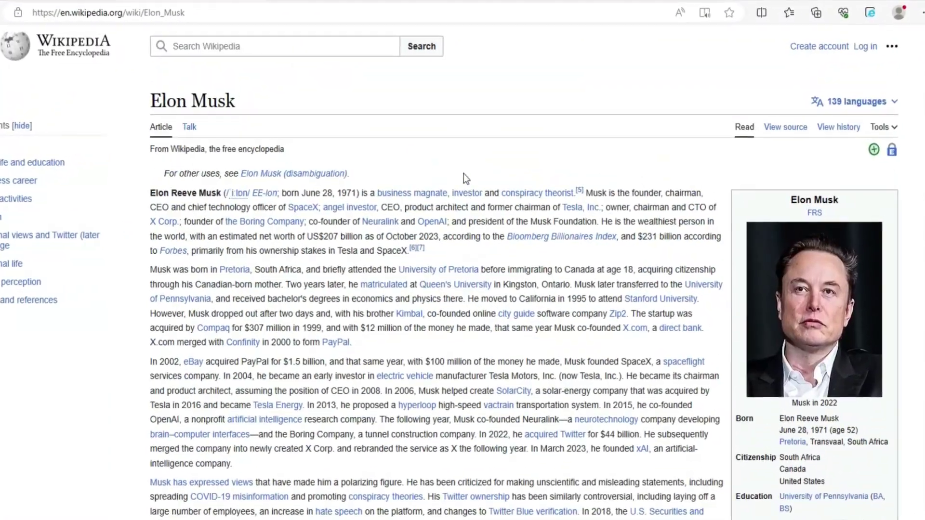
Step: Start reading the Wikipedia article aloud and leave the speed at Normal
right_click(426, 98)
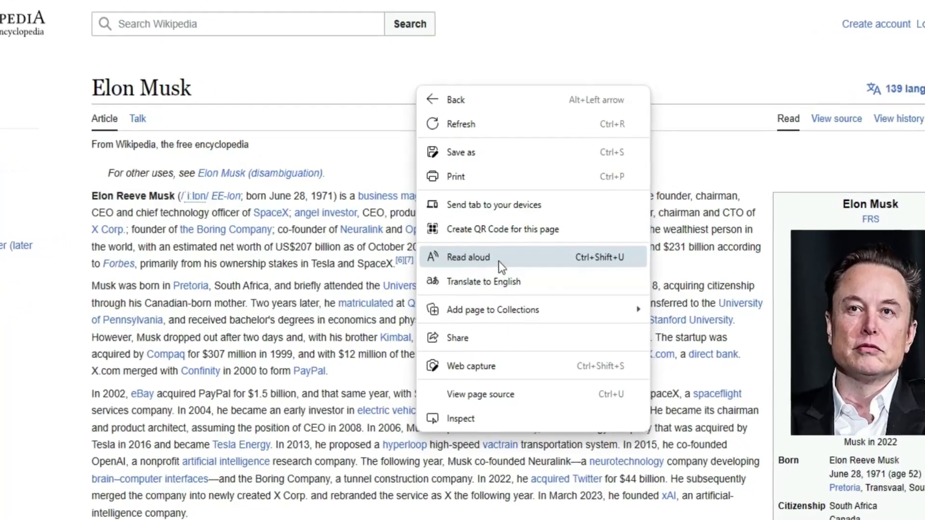
click(498, 261)
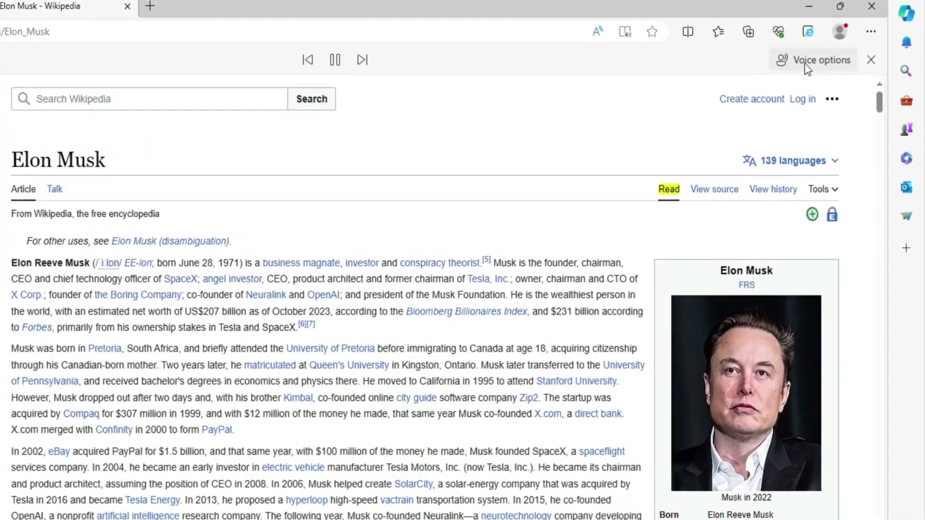
click(802, 64)
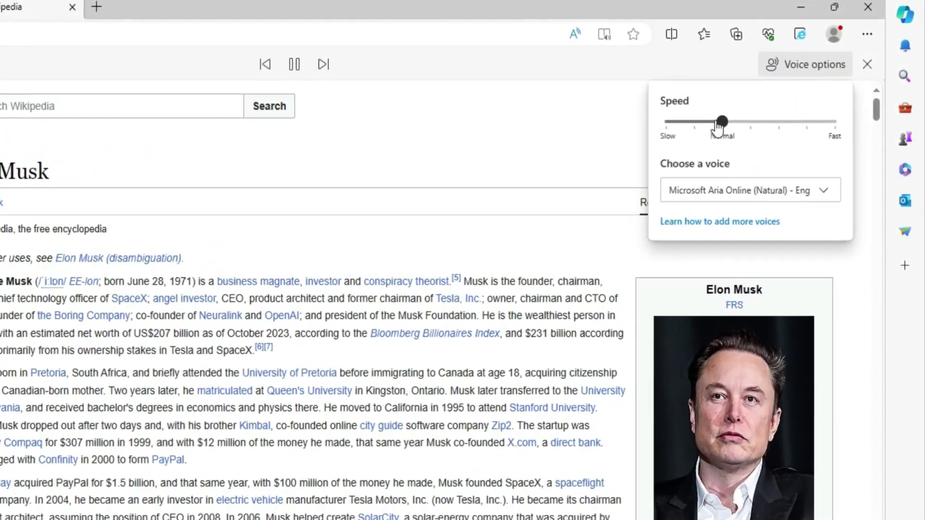
mouse_move(720, 124)
mouse_down()
mouse_move(781, 124)
mouse_move(714, 128)
mouse_up()
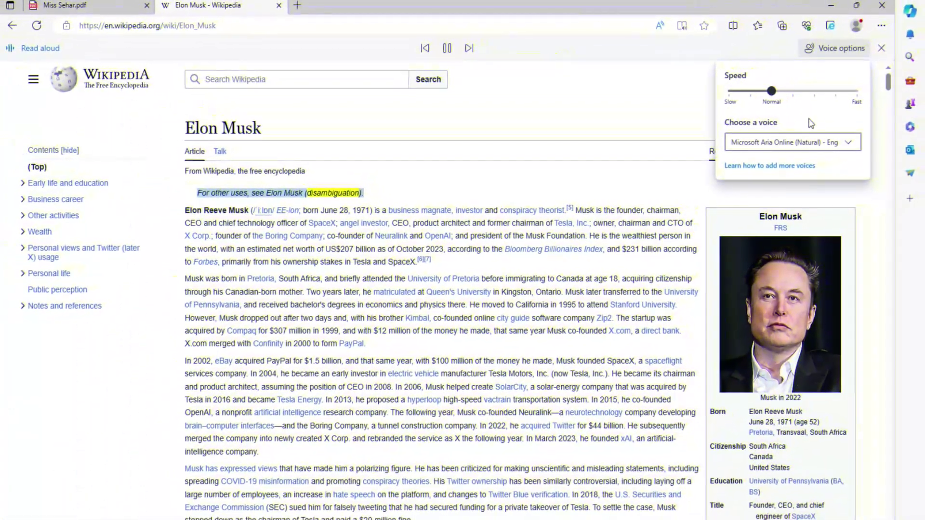
Step: Browse the available voices and keep Microsoft Aria as the reading voice
click(835, 49)
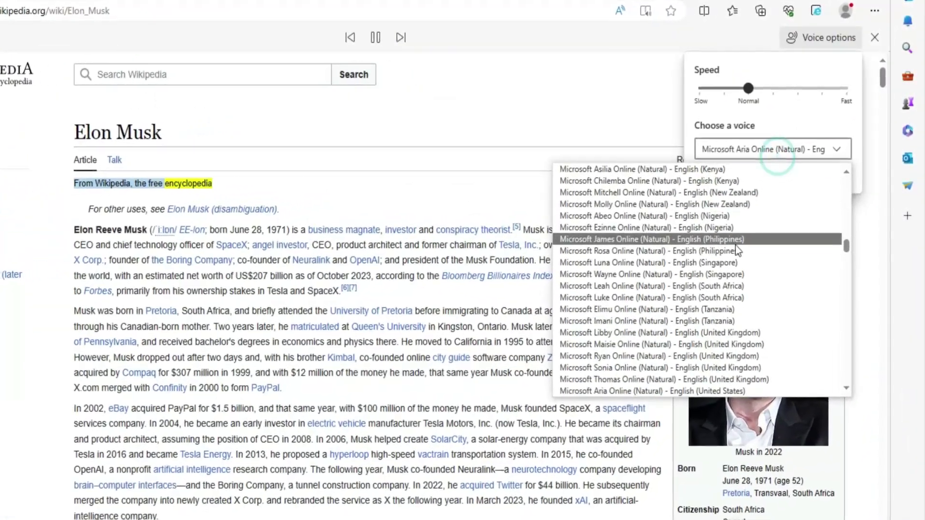
scroll(735, 245, down, 3)
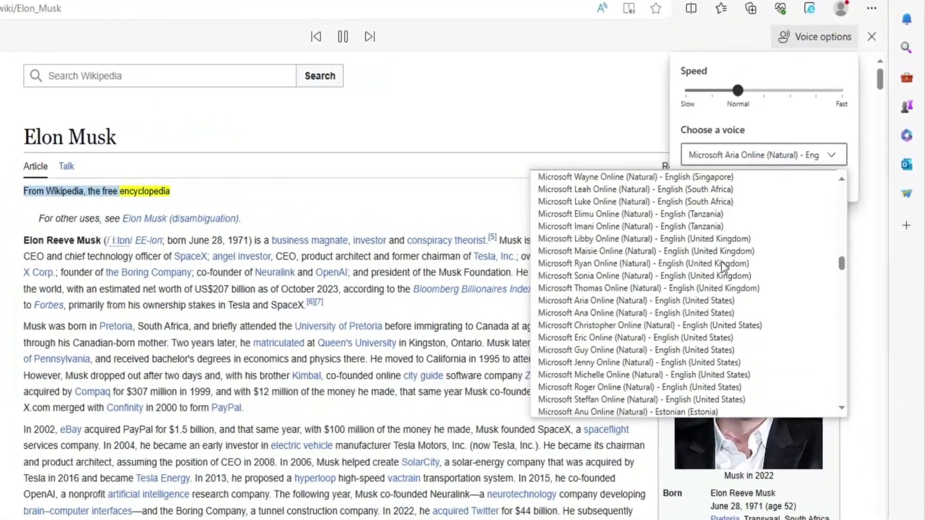
scroll(722, 267, down, 4)
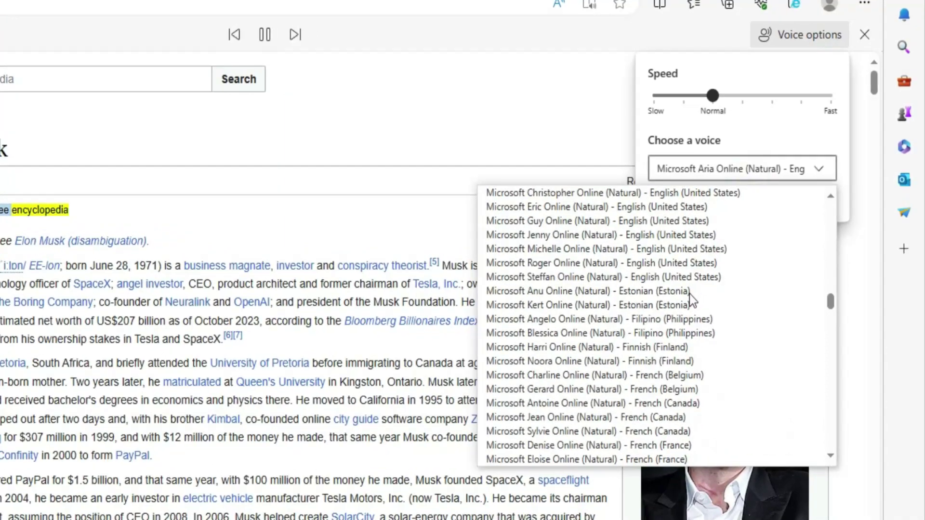
scroll(689, 294, down, 8)
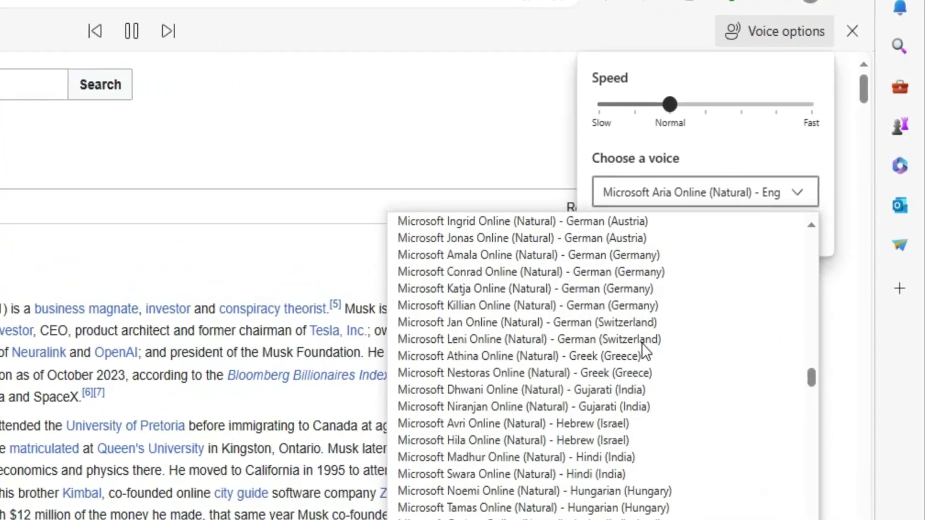
scroll(636, 351, down, 5)
scroll(607, 376, up, 6)
click(598, 383)
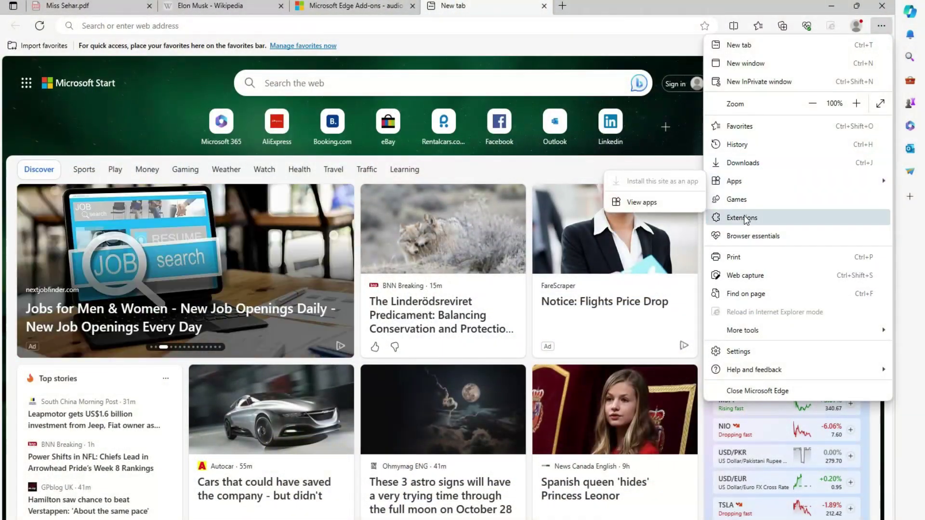
Step: Search the Edge Add-ons store for 'audio recorder edge' extensions
click(745, 218)
click(655, 181)
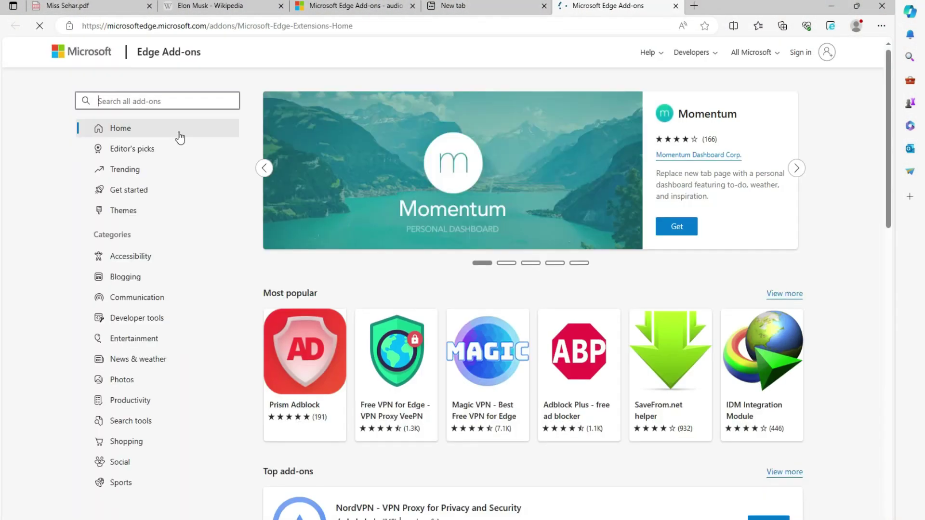
click(194, 101)
text(audio)
click(154, 139)
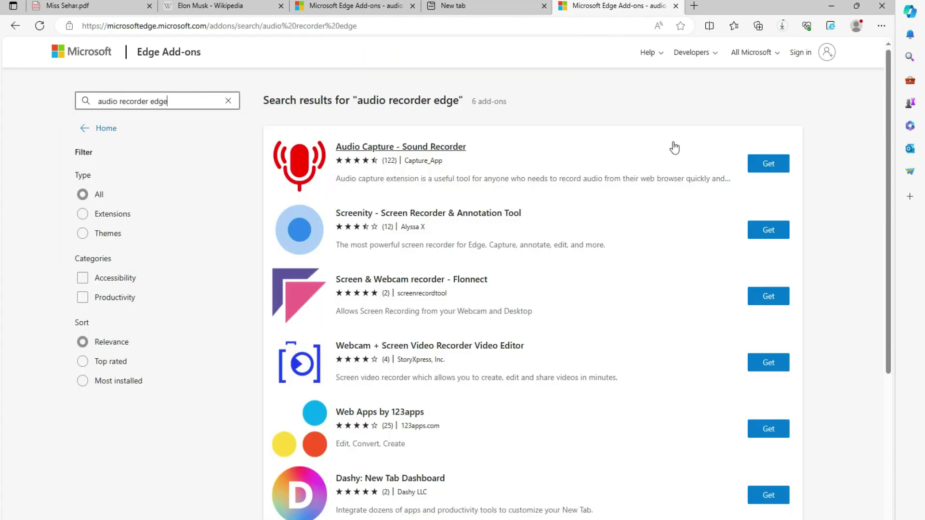
Step: Add the Audio Capture - Sound Recorder extension and open its recorder panel
click(768, 163)
click(442, 131)
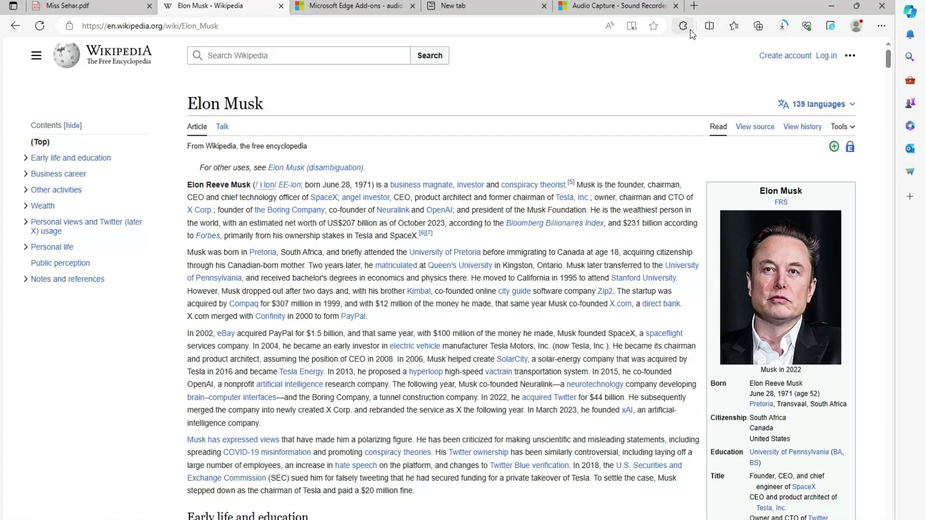
click(658, 27)
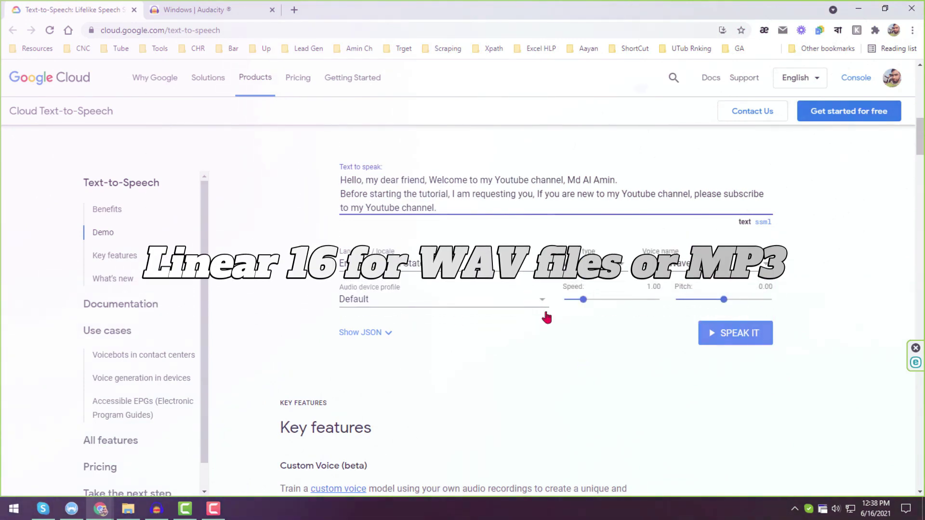
Step: Play the channel greeting with the en-US-Wavenet-D voice using SPEAK IT
scroll(559, 365, down, 2)
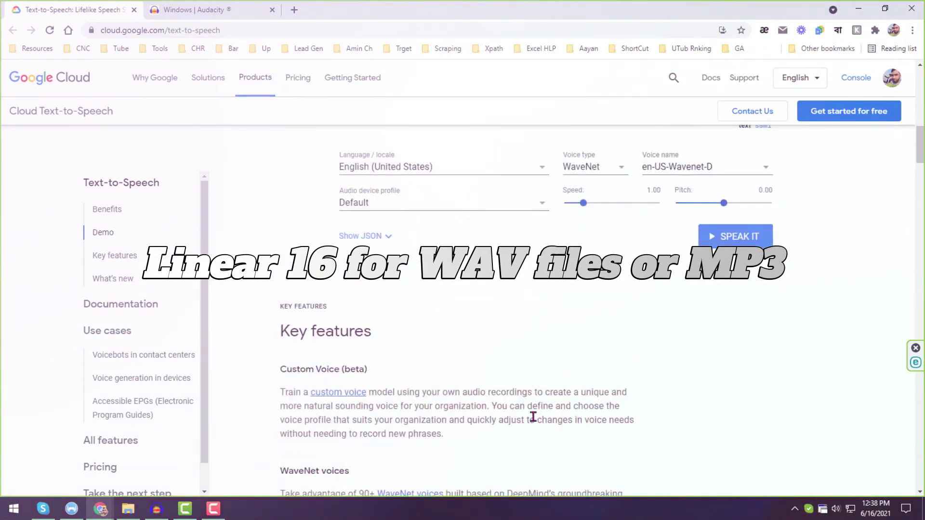
click(732, 240)
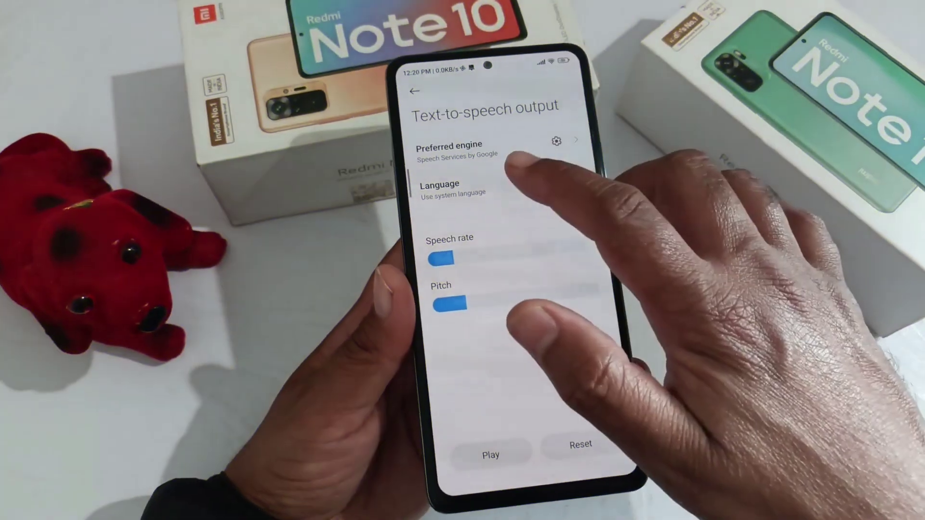
Step: Generate a new API key from the project's APIs & Services Credentials page
click(525, 186)
scroll(492, 313, down, 10)
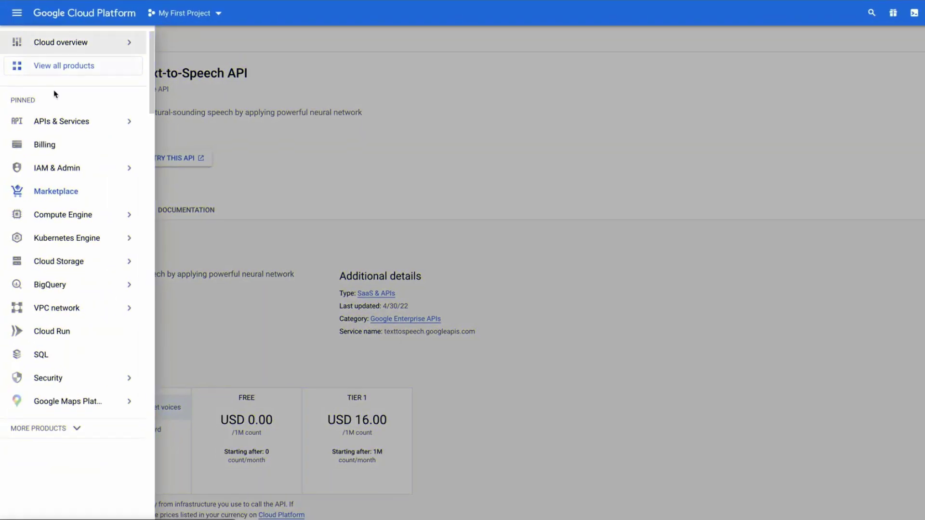
mouse_move(78, 129)
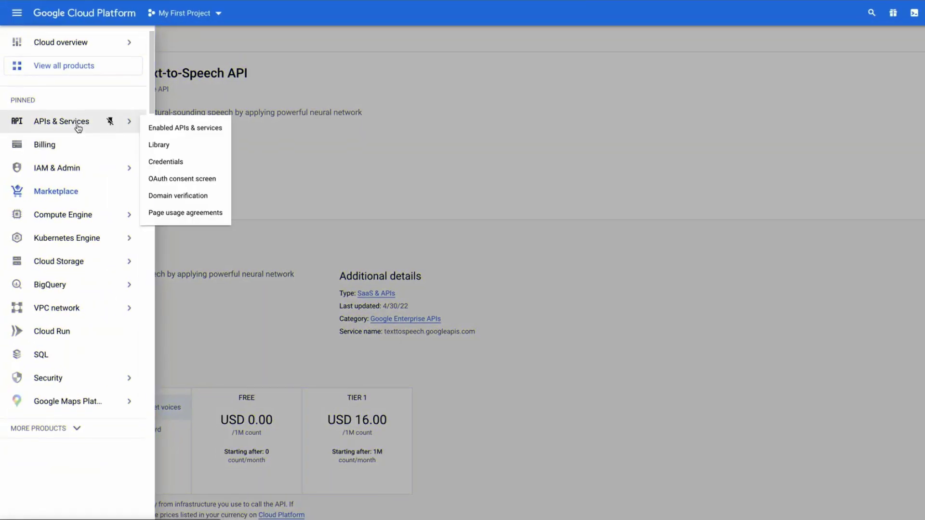
click(184, 161)
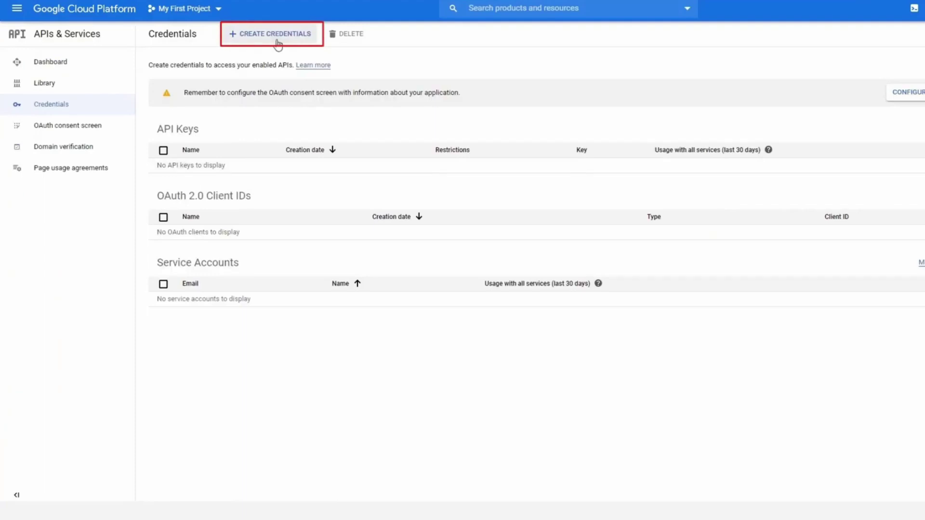
click(277, 43)
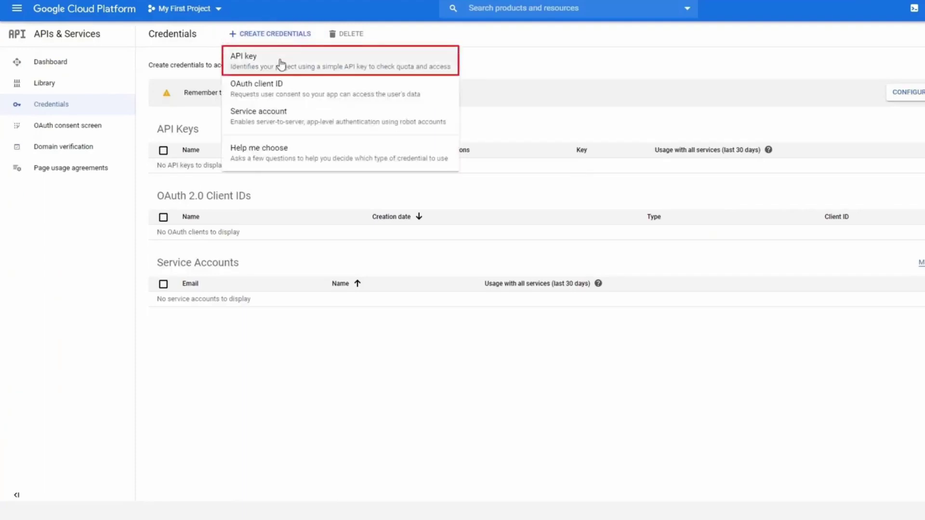
click(281, 63)
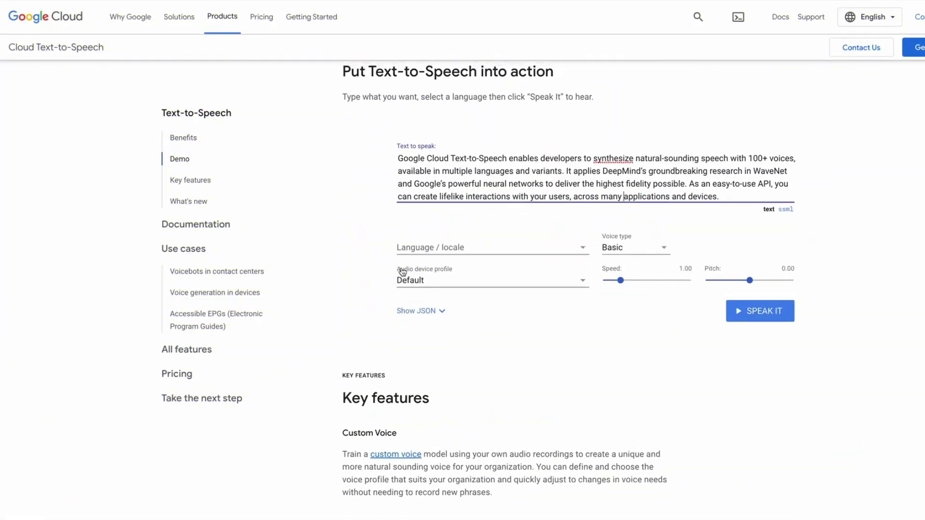
scroll(386, 202, up, 1)
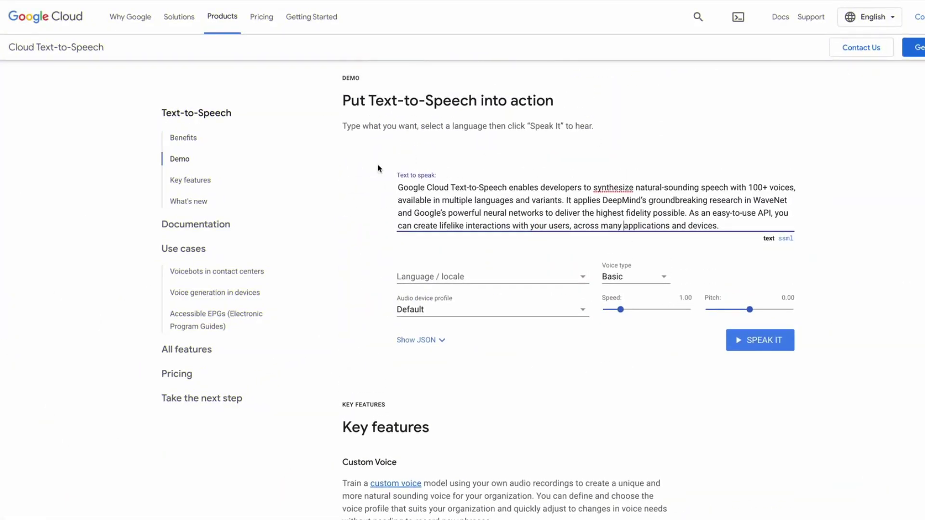
drag(398, 187, 721, 230)
click(513, 282)
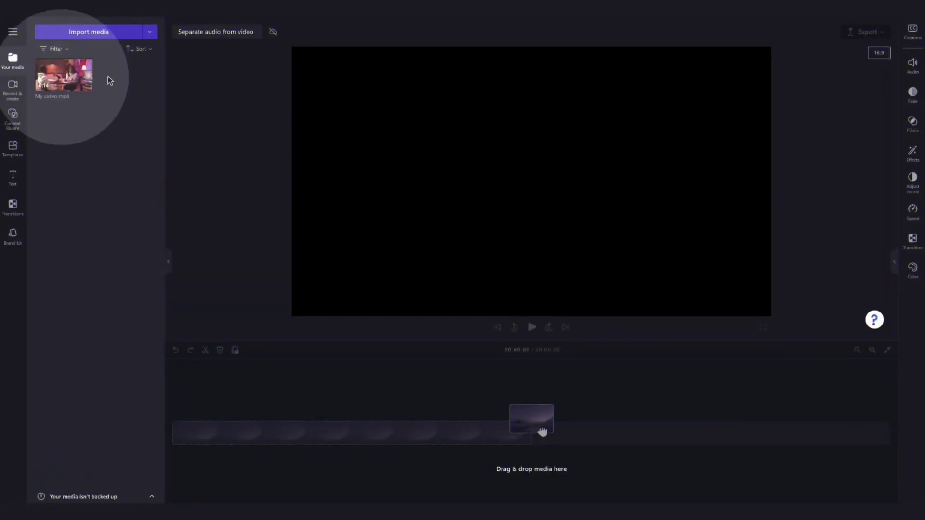
Step: Drag My video.mp4 from Your media onto the editing timeline
drag(107, 79, 255, 471)
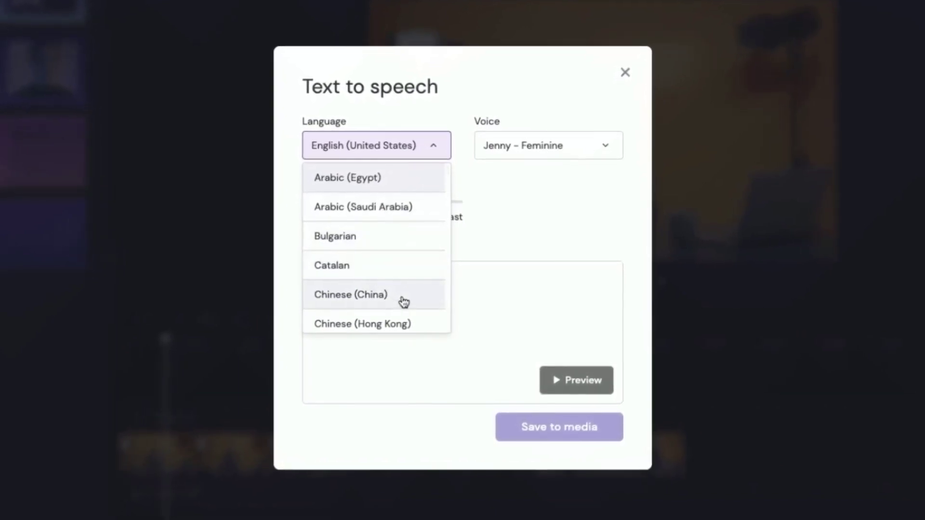
Step: Pick English (Canada) from the Language list and view its Clara and Liam voices
scroll(404, 302, down, 3)
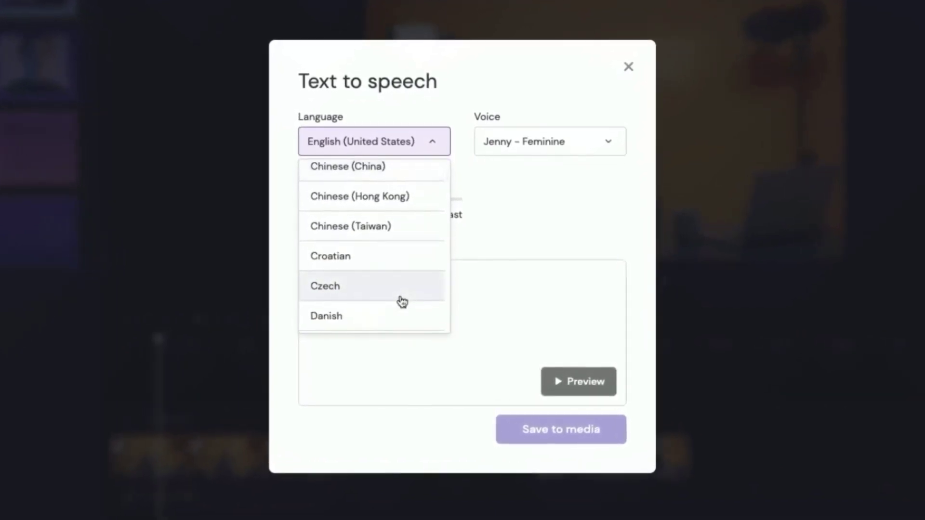
scroll(402, 302, down, 4)
scroll(400, 303, down, 5)
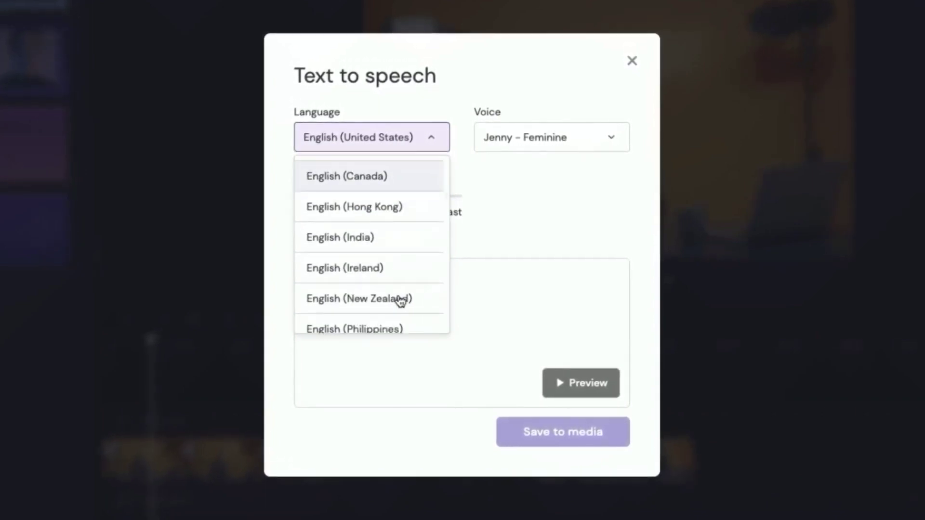
scroll(399, 301, down, 3)
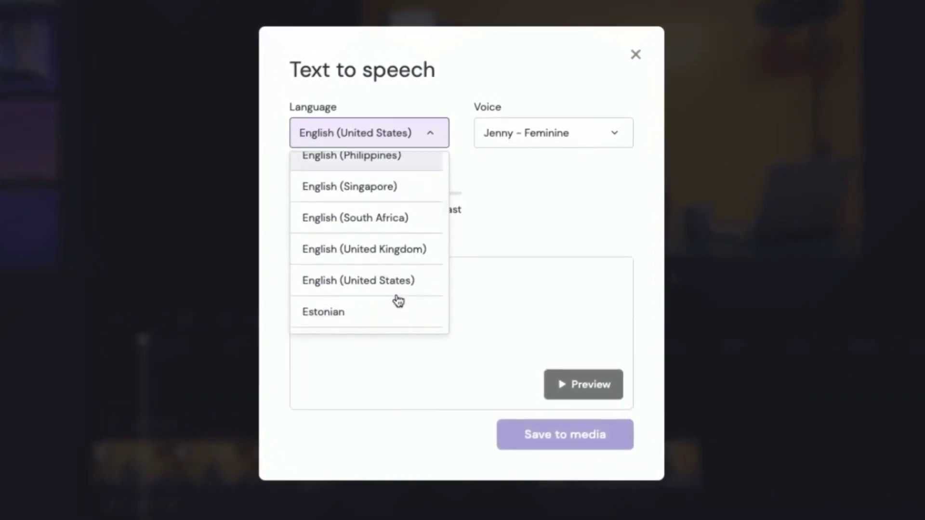
scroll(398, 301, down, 4)
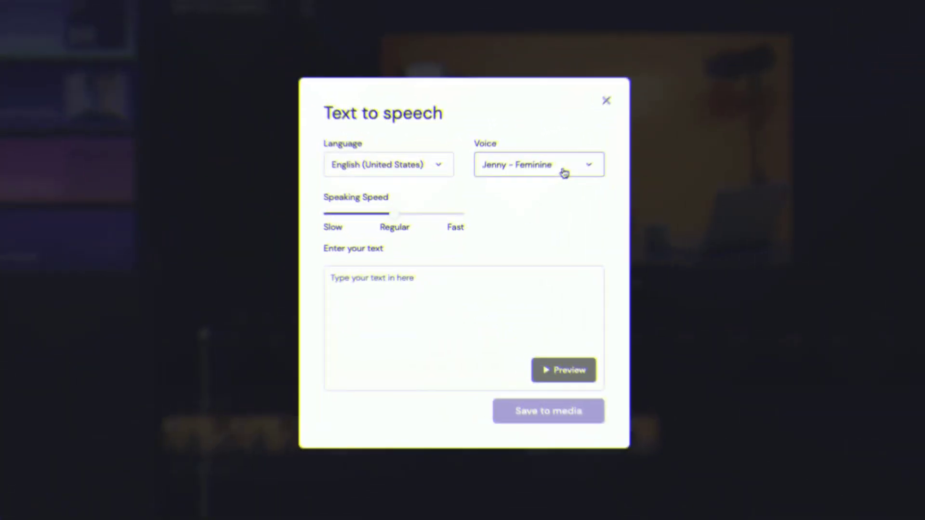
click(562, 172)
scroll(553, 255, down, 3)
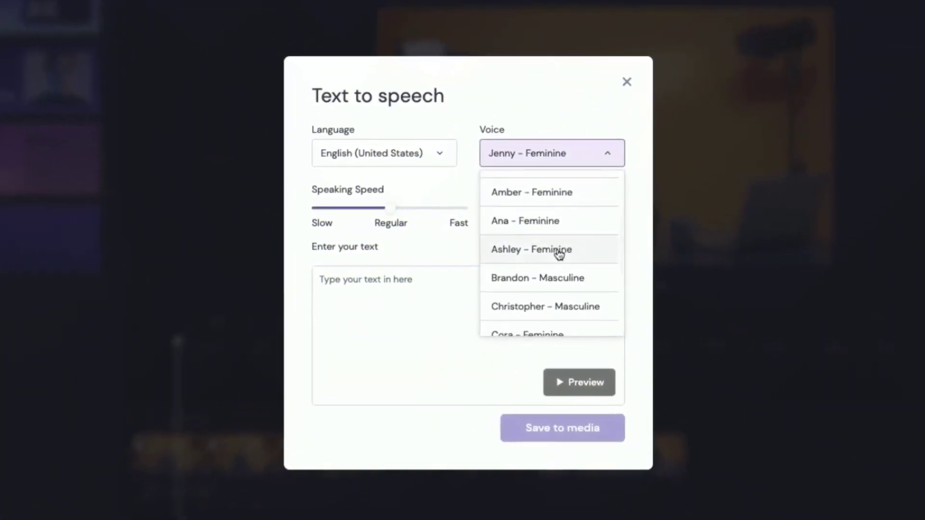
scroll(554, 254, down, 2)
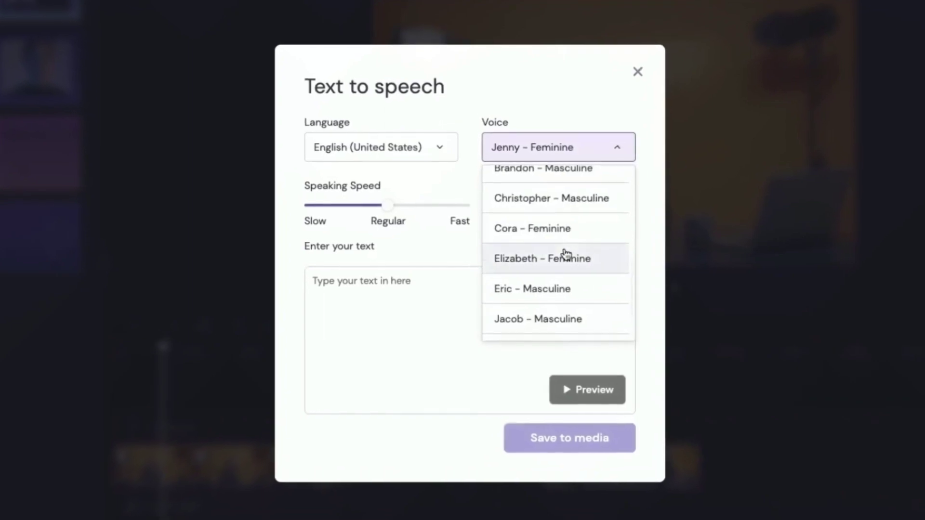
scroll(566, 253, down, 2)
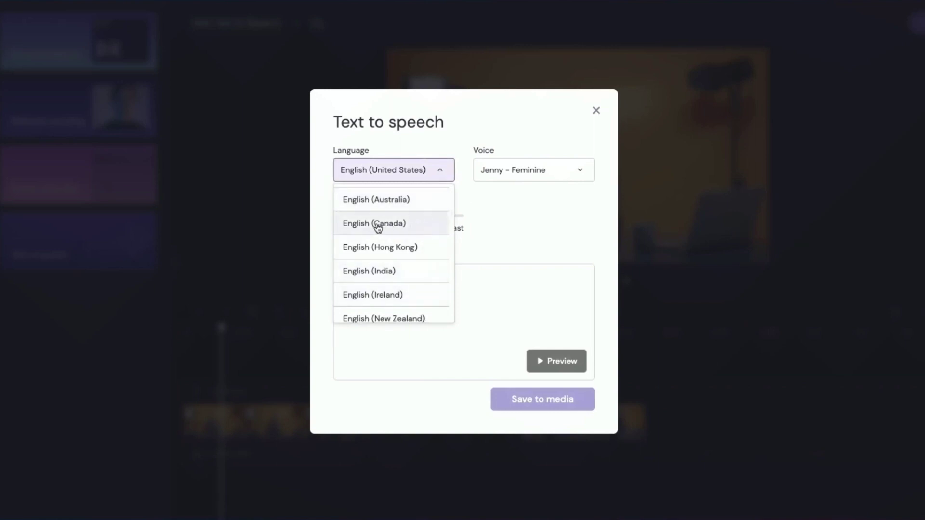
click(411, 229)
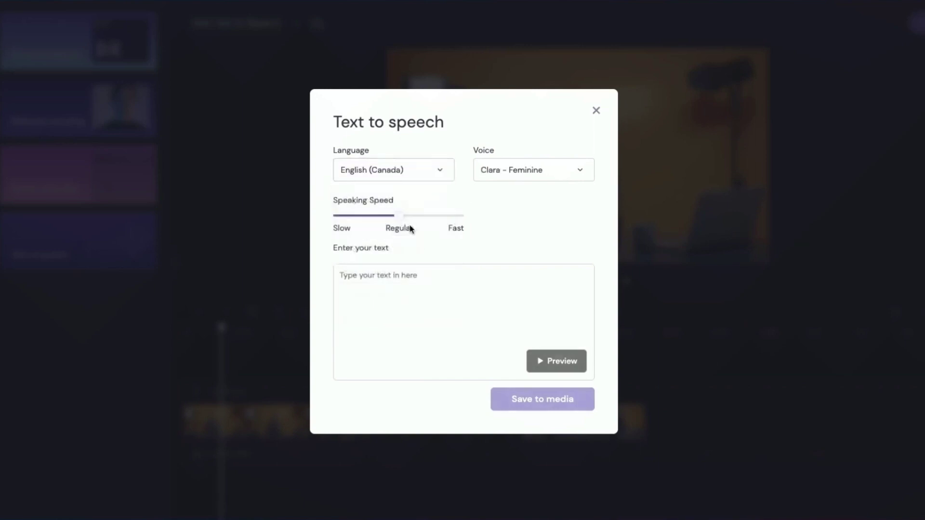
click(561, 179)
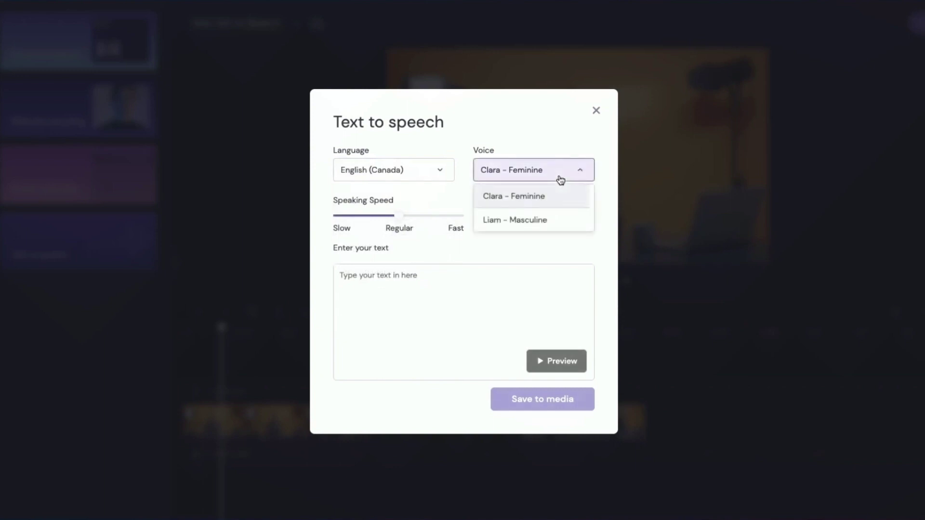
Step: Enter 'Clipchamps newest AI text to speech feature walkthrough video', preview with Liam faster, save to media
click(537, 198)
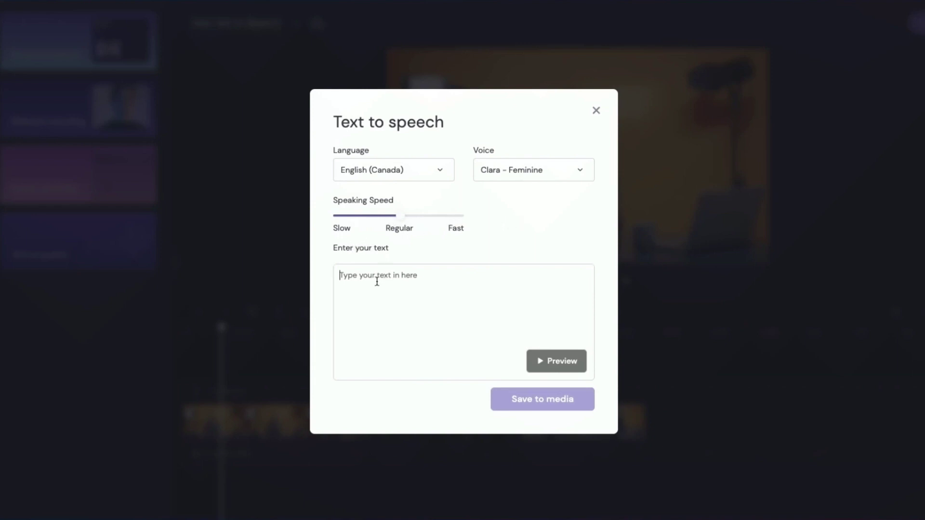
text(Clipchamps newest AI text to speech feature walkthrough video)
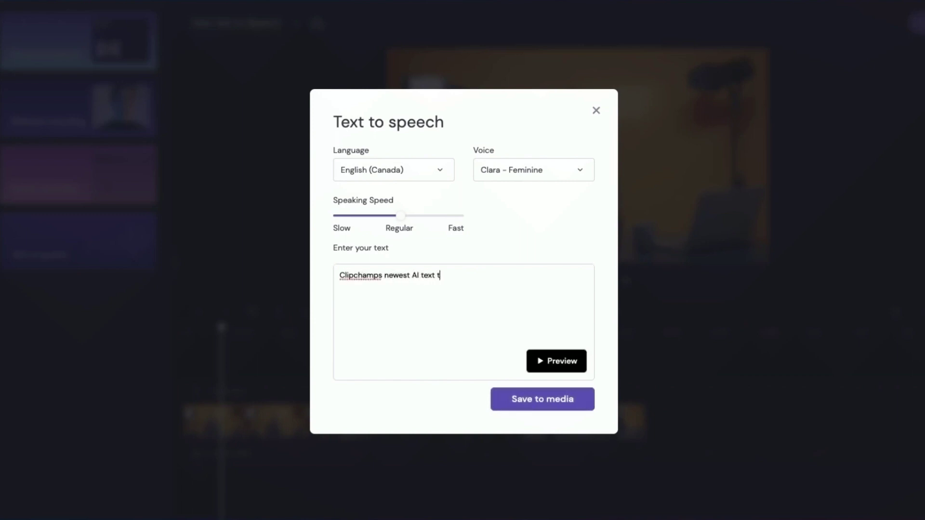
click(566, 365)
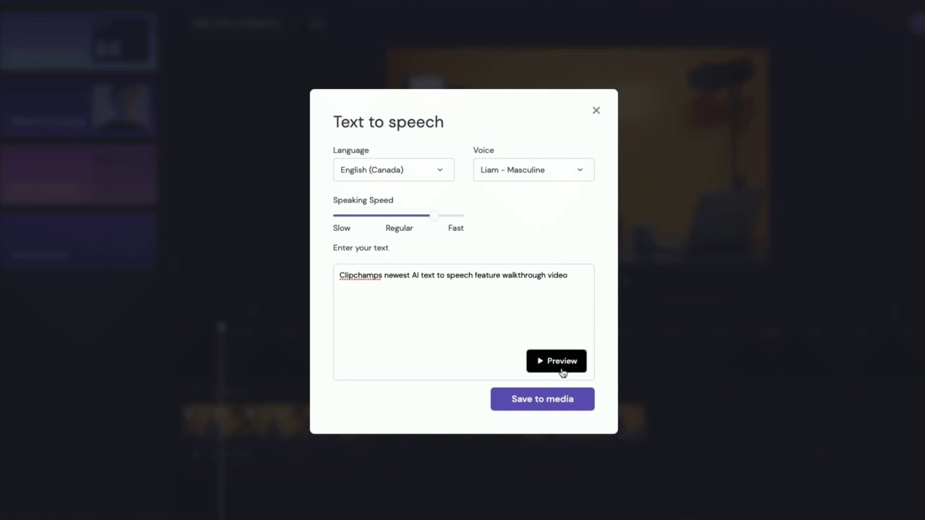
click(563, 368)
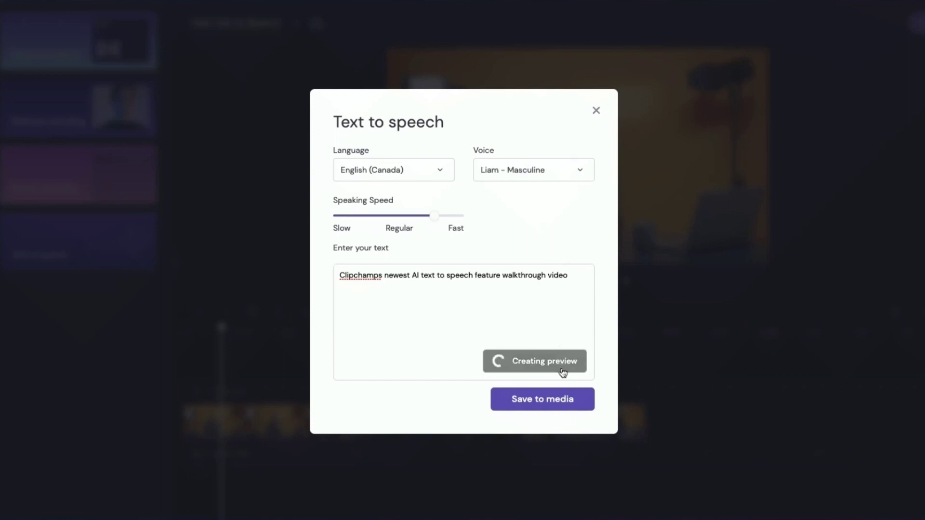
click(553, 400)
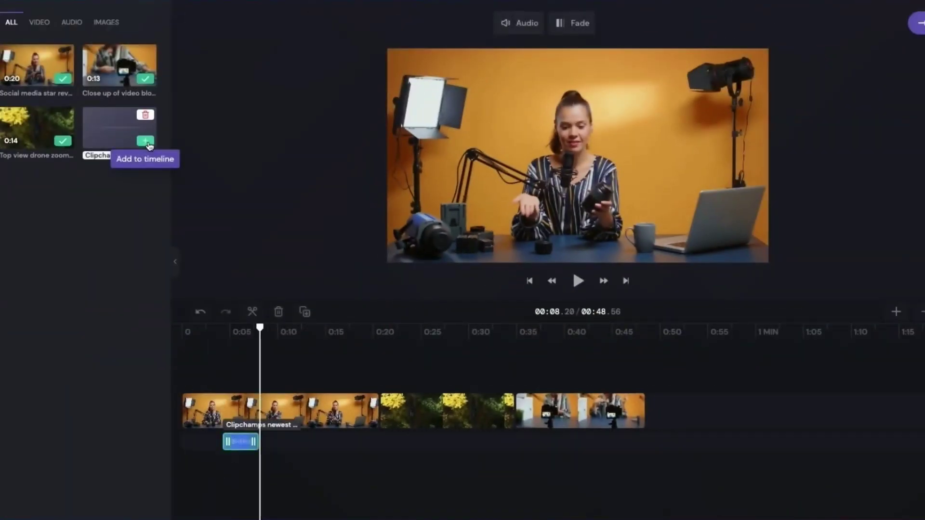
Step: Move the voiceover clip to 0:00 on the timeline and export the video at 720p
drag(238, 442, 200, 443)
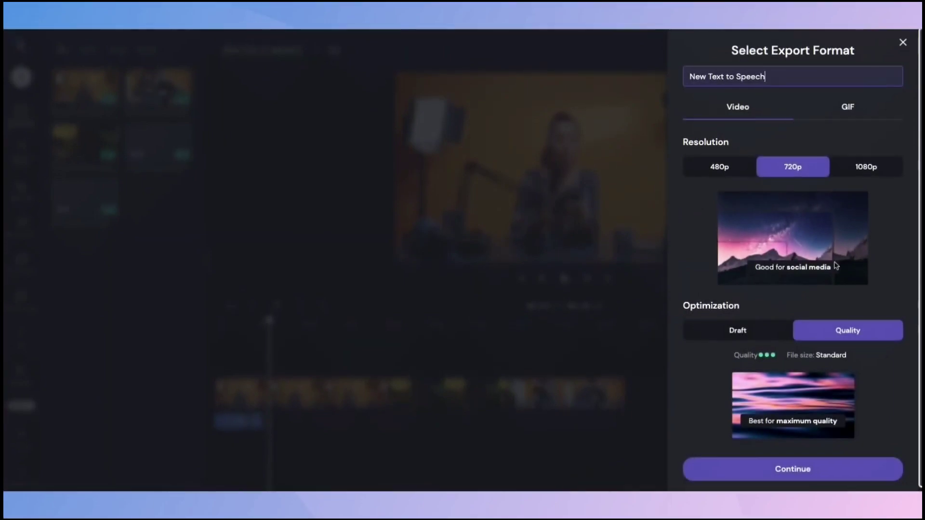
click(798, 467)
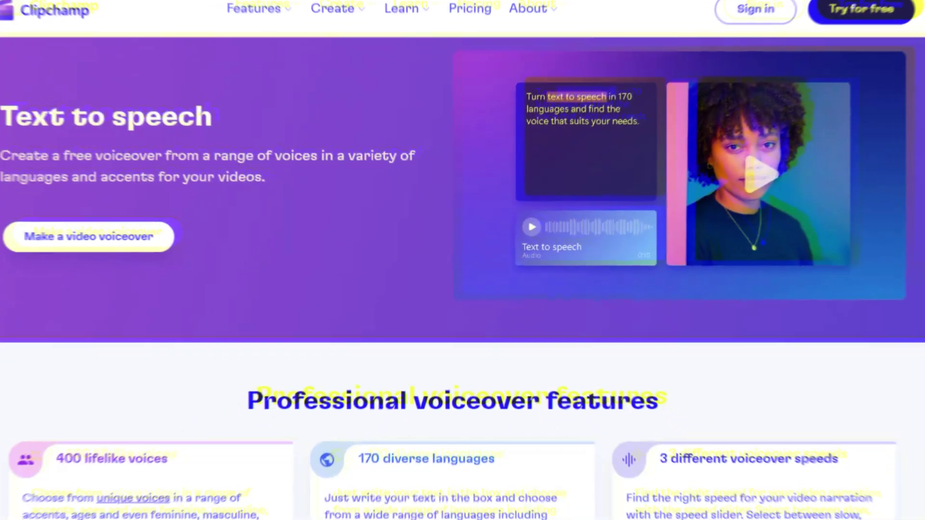
scroll(463, 260, down, 4)
scroll(463, 261, down, 7)
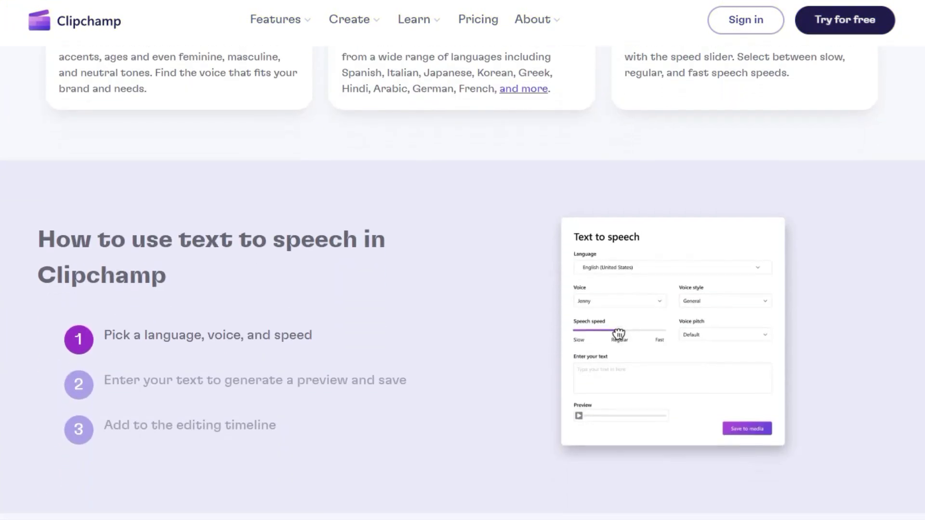
scroll(462, 260, down, 5)
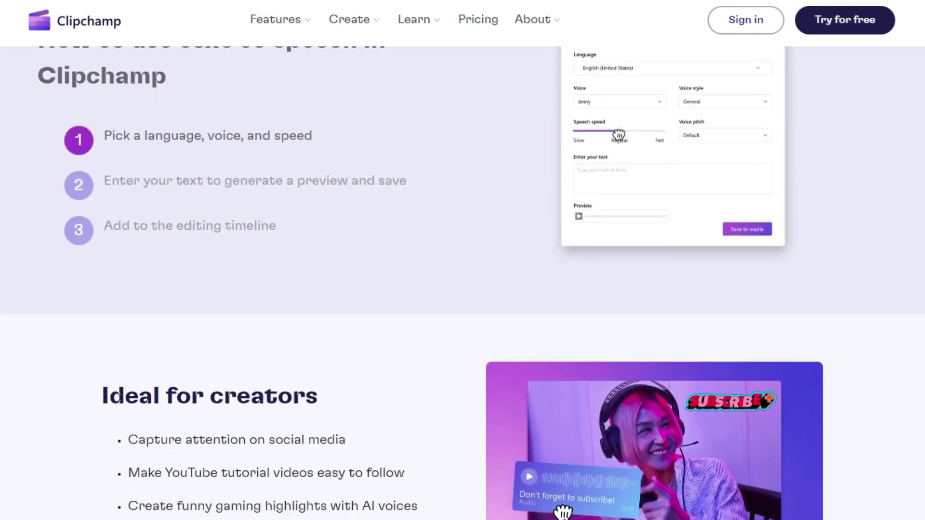
scroll(463, 260, down, 9)
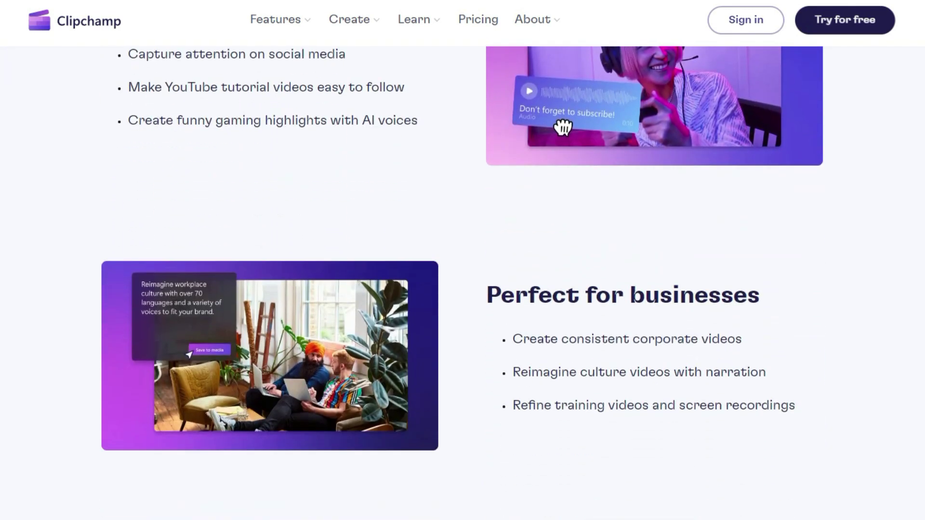
scroll(462, 260, down, 9)
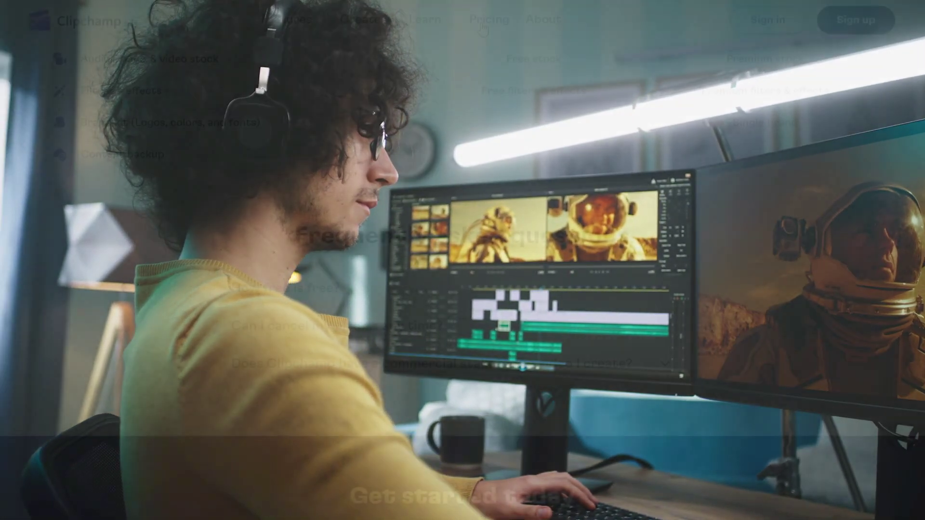
Step: Compare Essentials yearly and monthly prices, ending on PKR 2,599.00 billed monthly
click(481, 22)
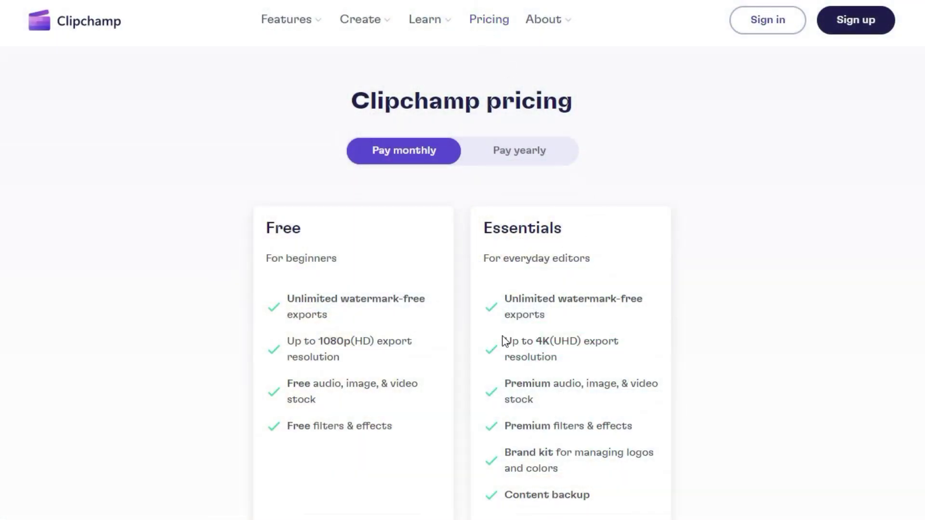
scroll(504, 343, down, 1)
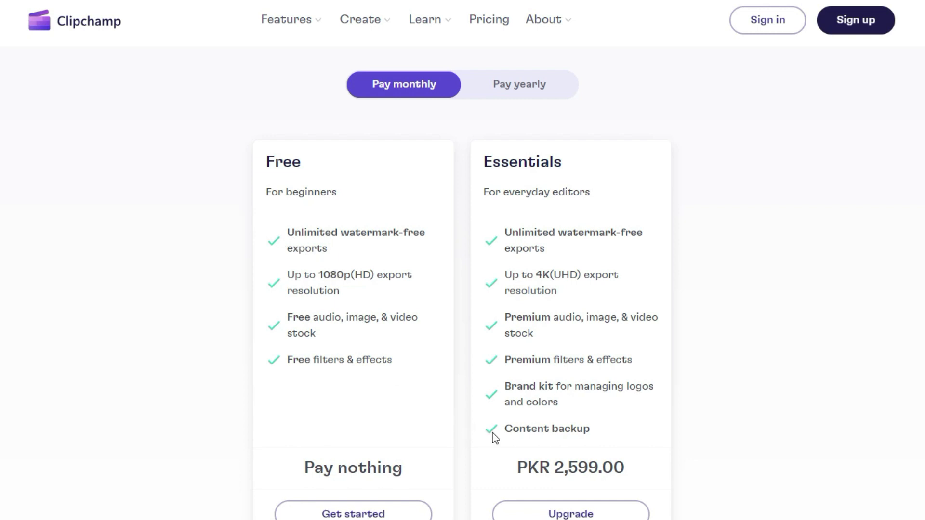
click(513, 86)
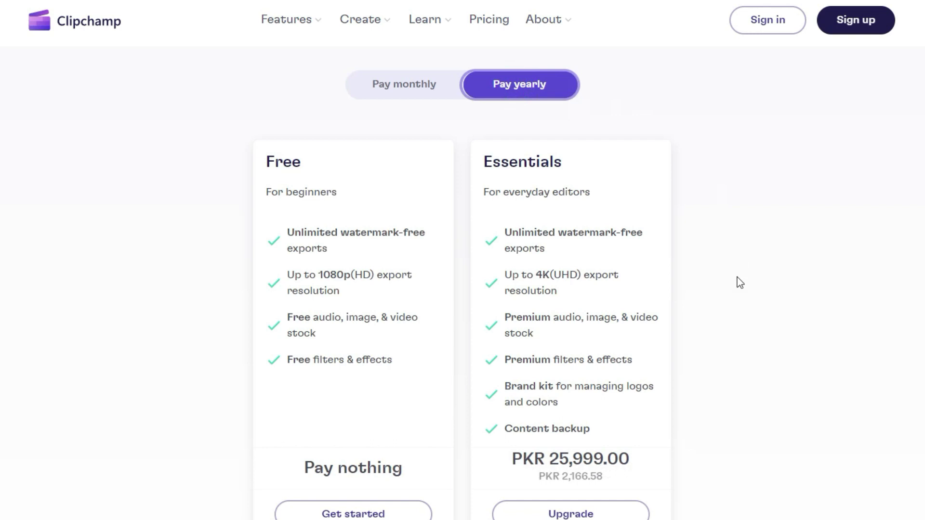
click(404, 96)
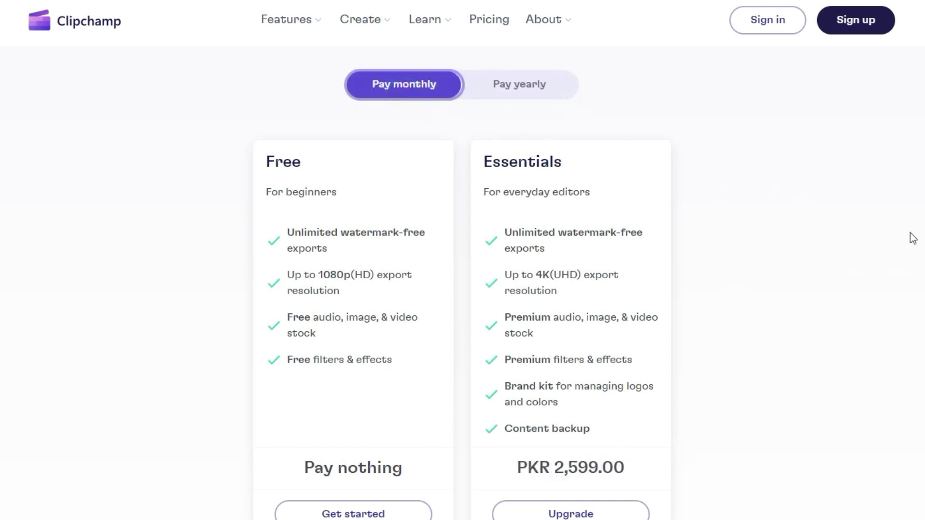
scroll(463, 289, down, 3)
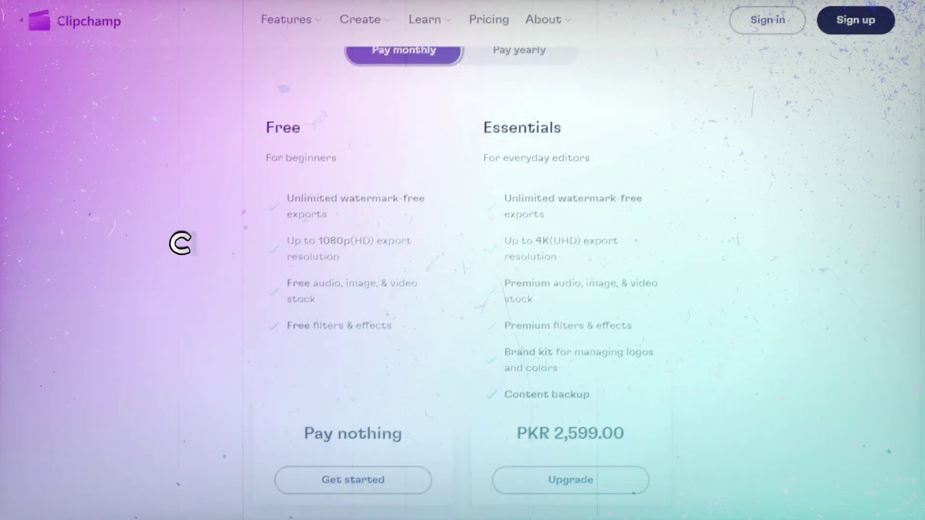
scroll(462, 289, up, 3)
scroll(462, 289, up, 1)
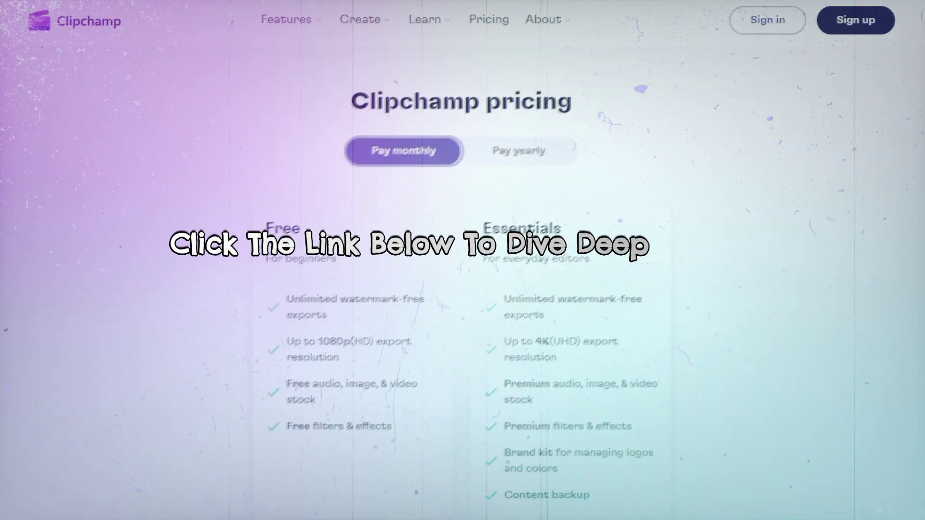
scroll(463, 289, down, 9)
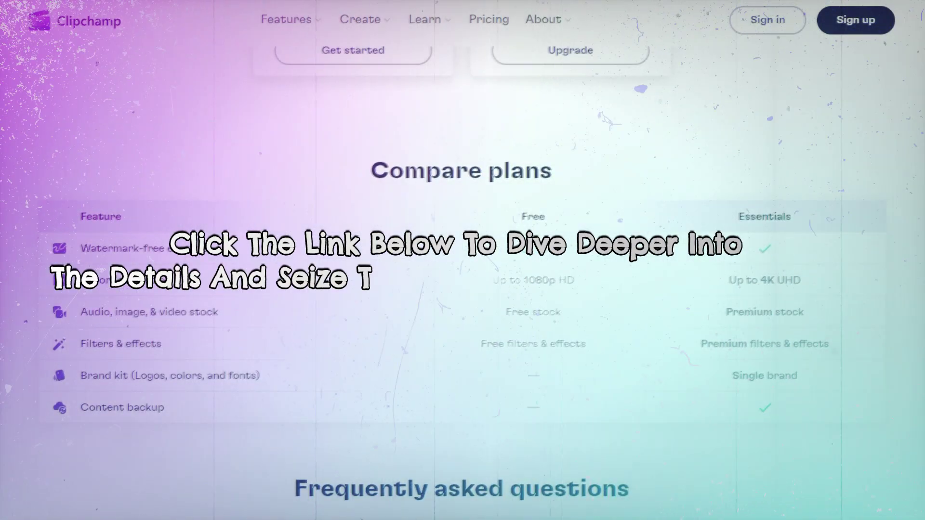